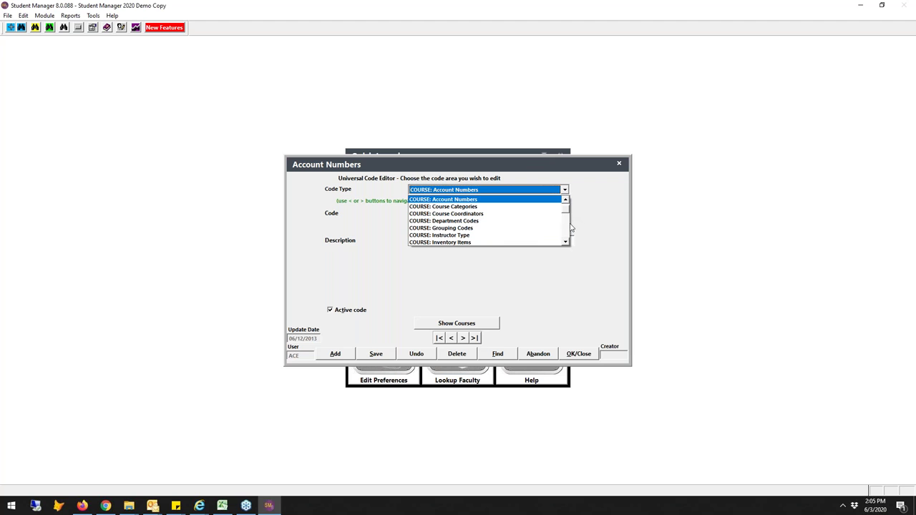
# Review the NAMES: Interest Codes list, including ACEWARE, then abandon changes and close the editor
pyautogui.click(568, 233)
pyautogui.click(568, 235)
pyautogui.click(567, 235)
pyautogui.click(567, 235)
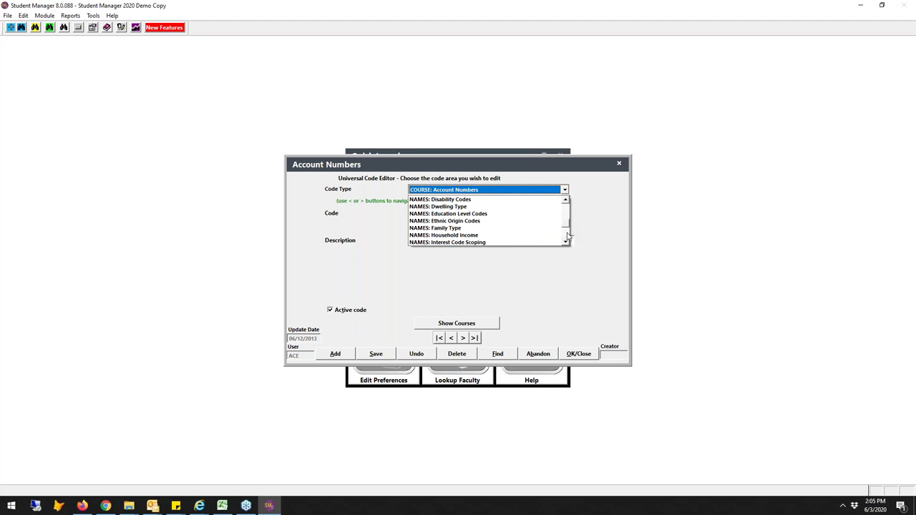
pyautogui.click(568, 235)
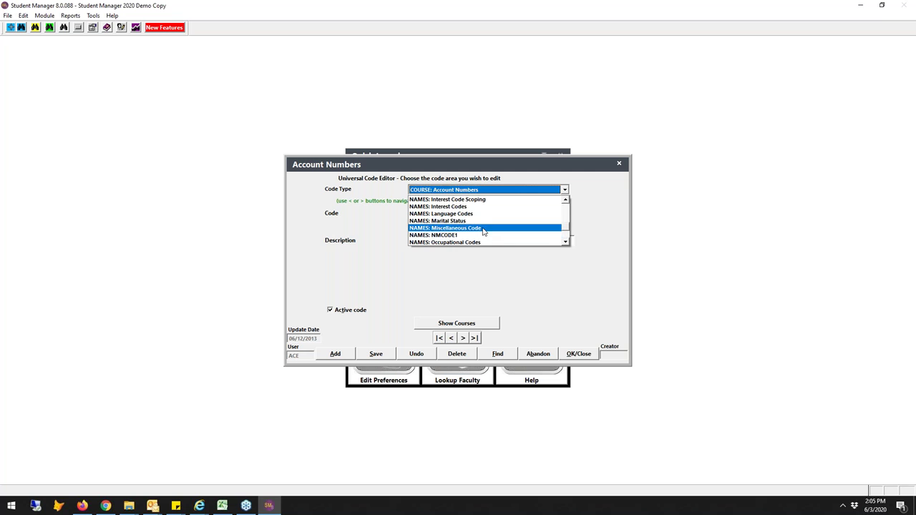
pyautogui.click(462, 207)
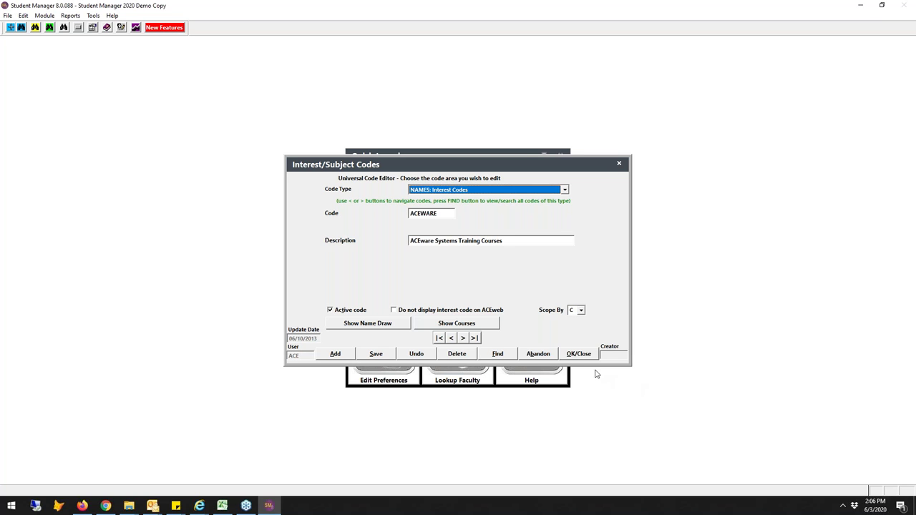
pyautogui.click(537, 353)
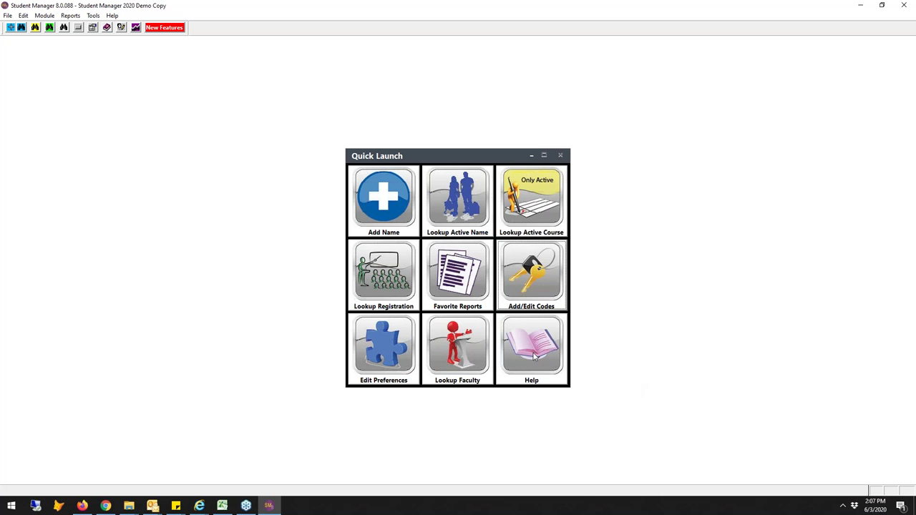
# In Firefox, go to the ACEweb Portal Demo and open the ACEware Conference course page
pyautogui.click(106, 507)
pyautogui.click(82, 506)
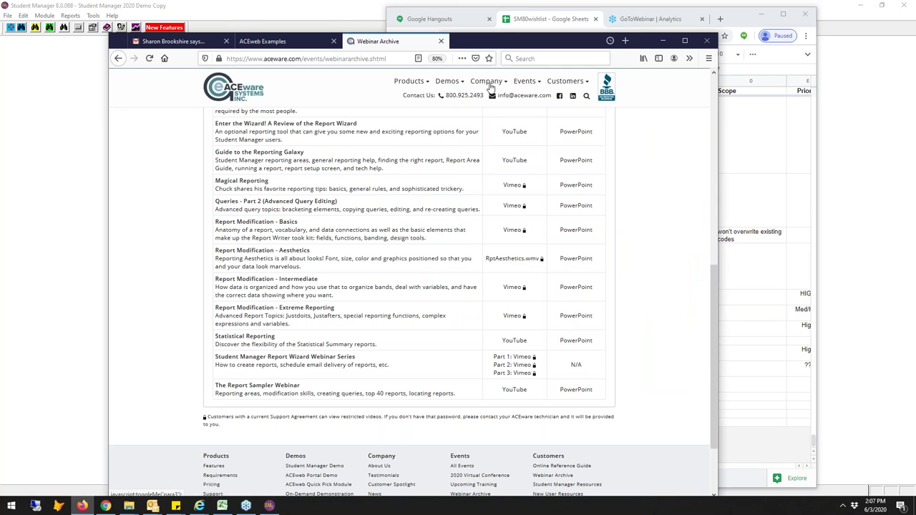
pyautogui.click(489, 82)
pyautogui.click(449, 83)
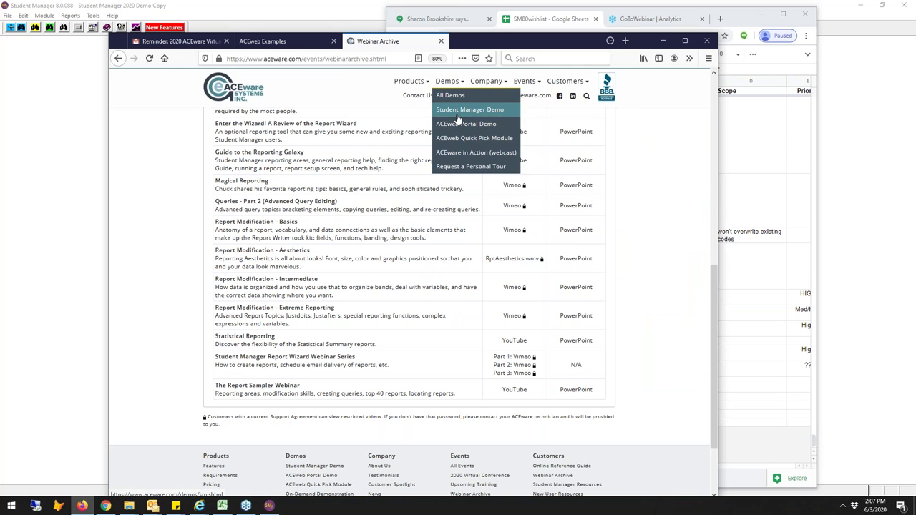
pyautogui.click(463, 129)
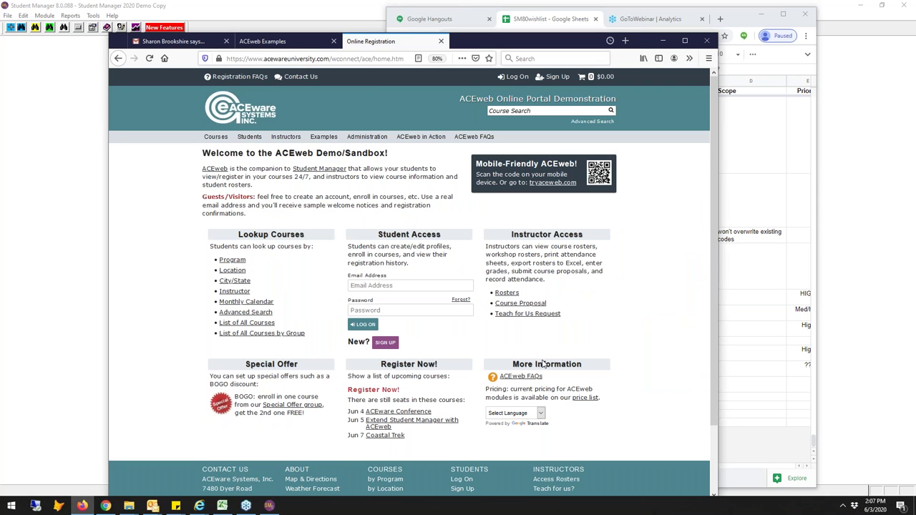
pyautogui.click(392, 414)
# Start enrolling yourself and attempt to log on, reloading the log on page after it fails
pyautogui.click(251, 217)
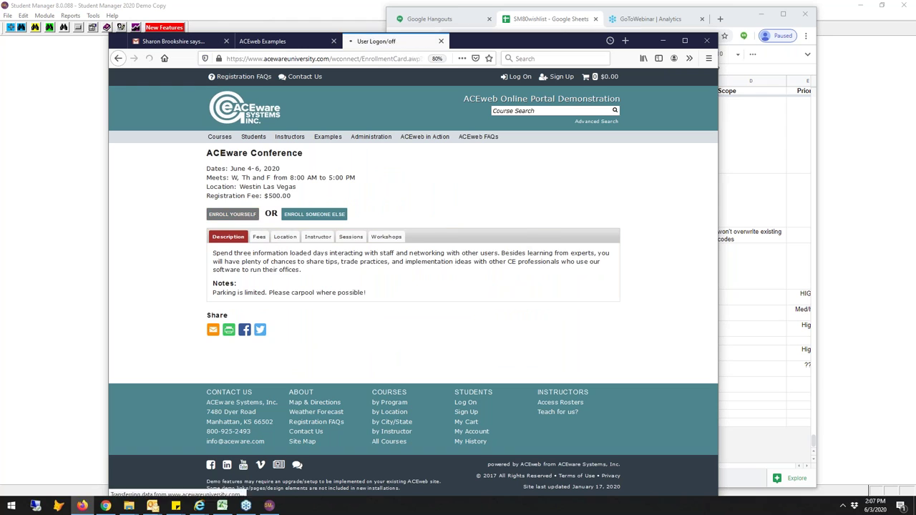
pyautogui.click(326, 216)
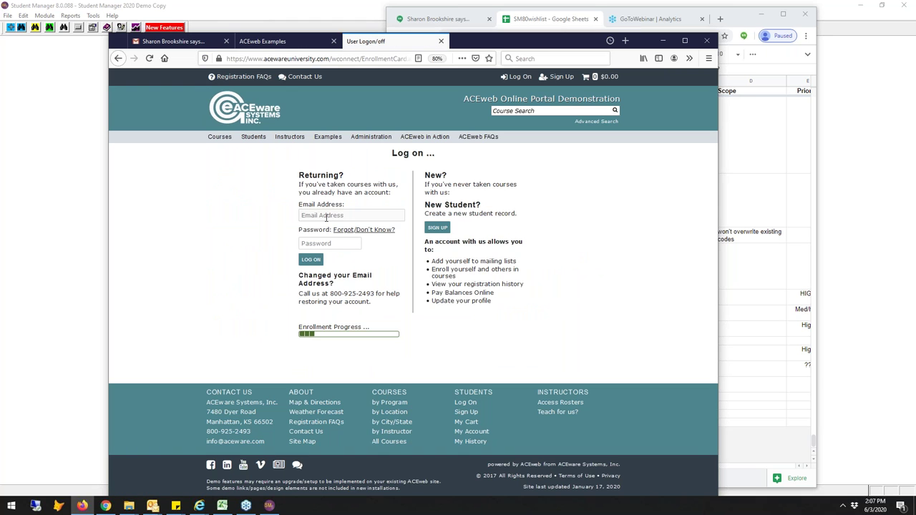
pyautogui.write('chuck')
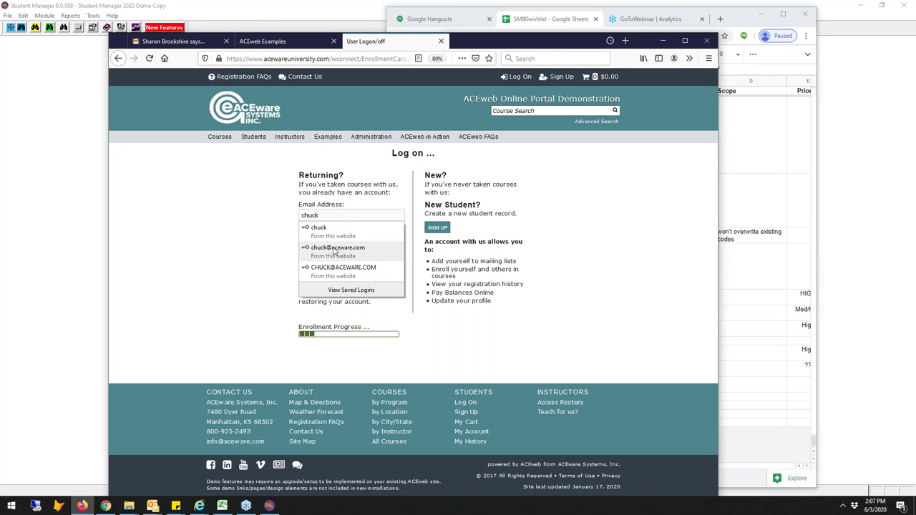
pyautogui.click(335, 248)
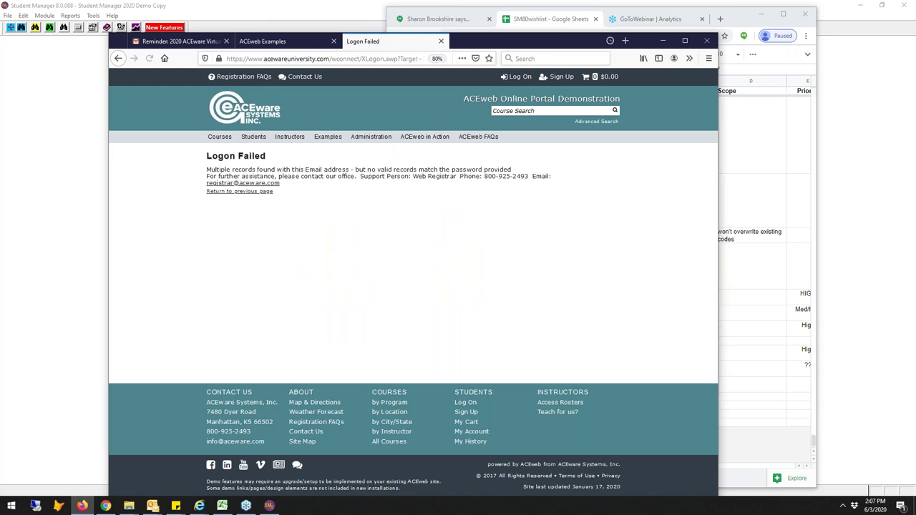
pyautogui.click(243, 192)
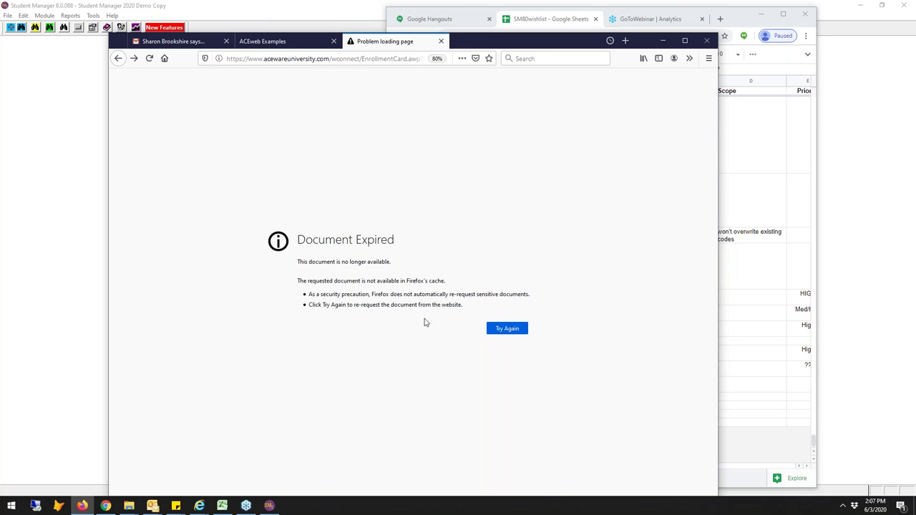
pyautogui.click(494, 327)
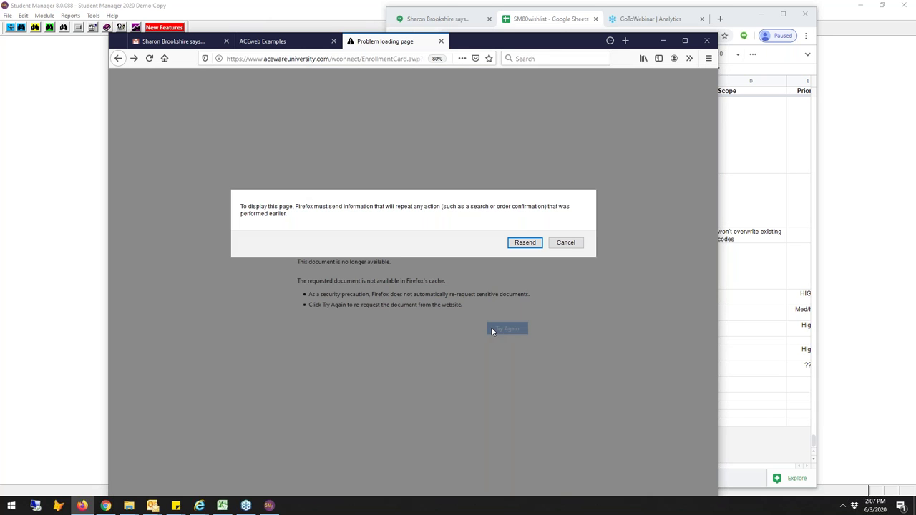
pyautogui.click(525, 242)
# Log on with the saved student email and password, then browse the 'How did you learn about this course?' options
pyautogui.click(363, 217)
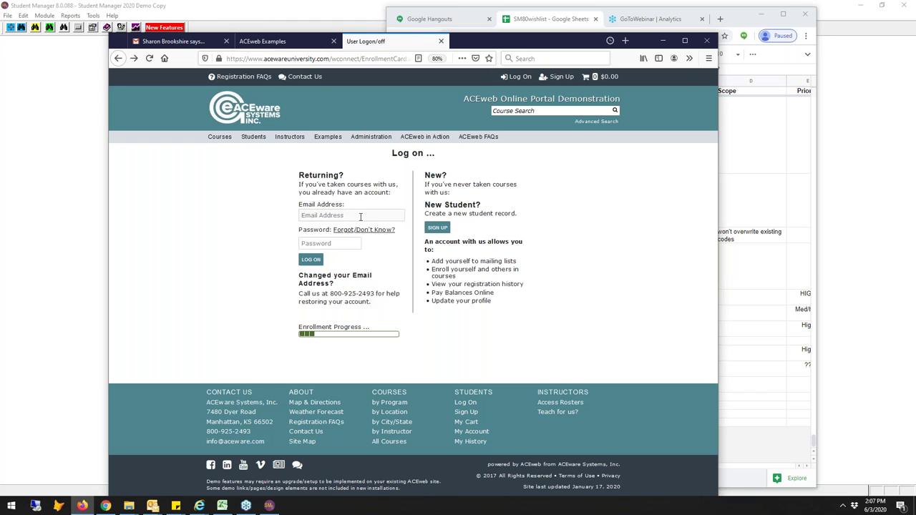
pyautogui.write('c')
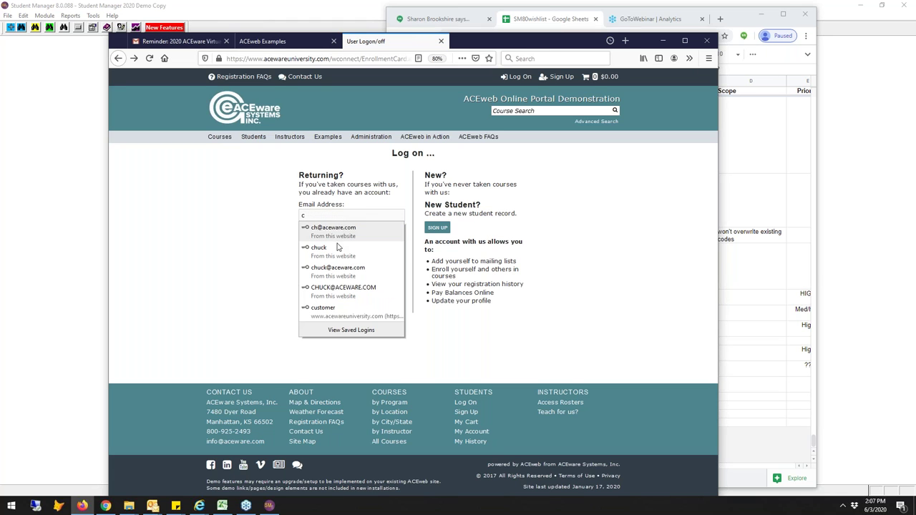
pyautogui.click(339, 268)
pyautogui.press('Tab')
pyautogui.write('demo123')
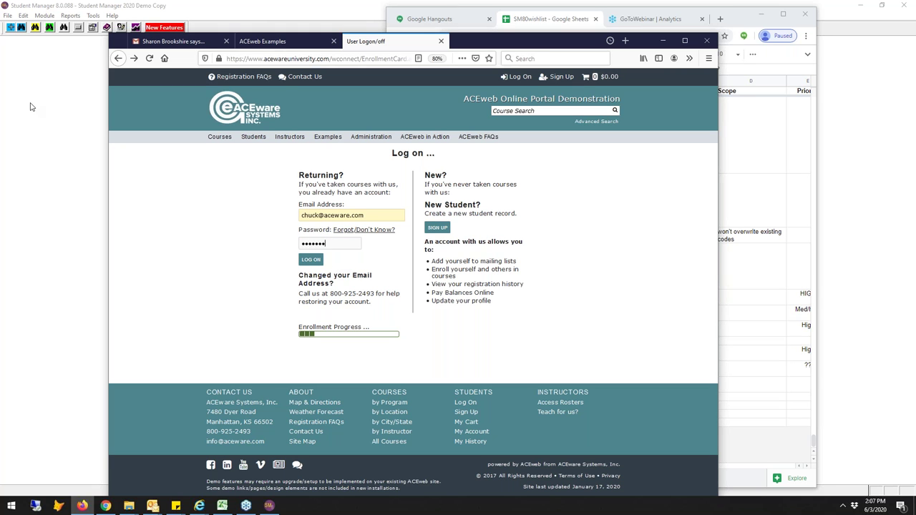
pyautogui.write('45')
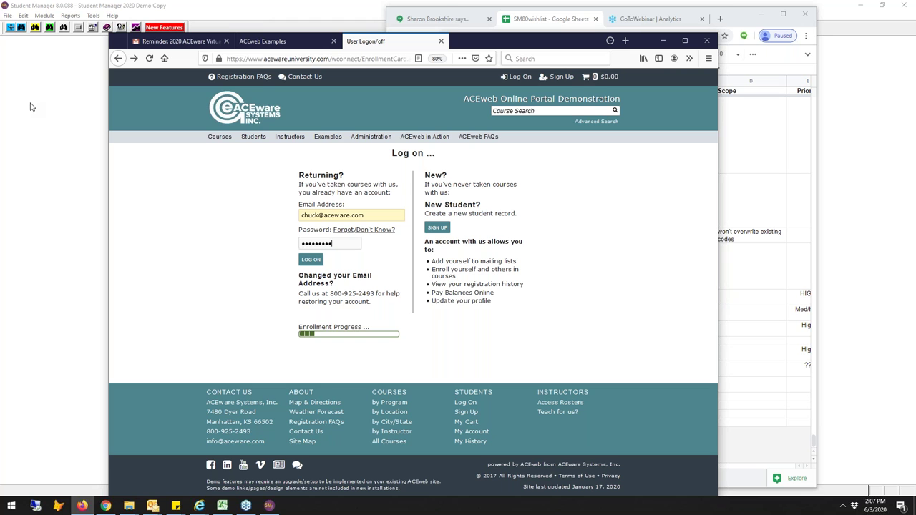
pyautogui.click(312, 261)
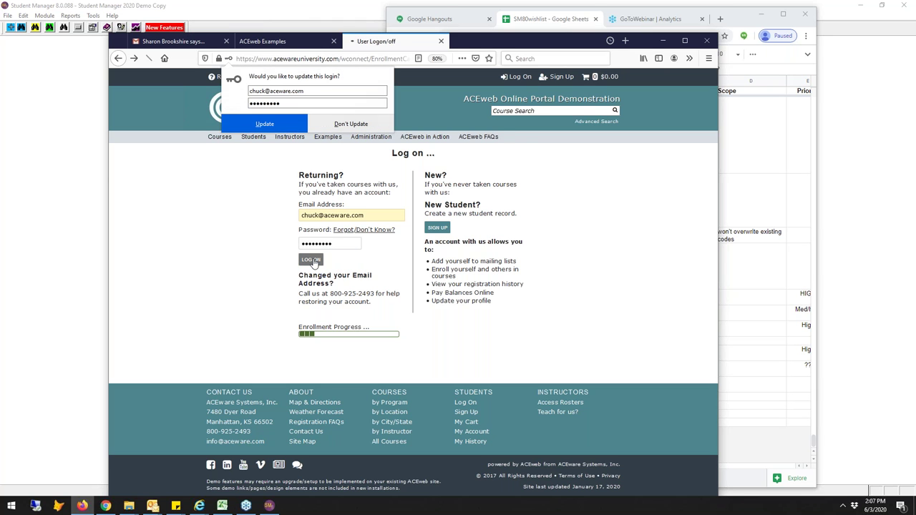
pyautogui.click(325, 197)
pyautogui.press('Down')
pyautogui.press('Down')
pyautogui.press('Down')
pyautogui.press('Down')
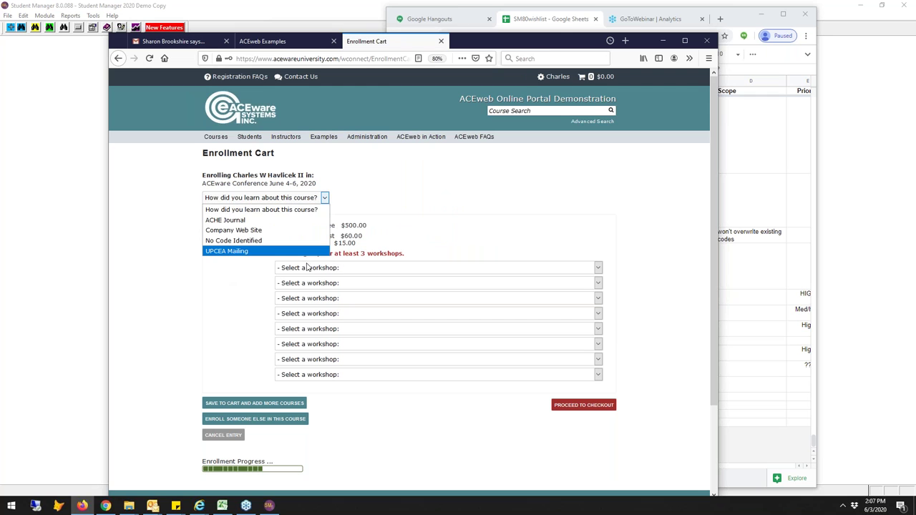